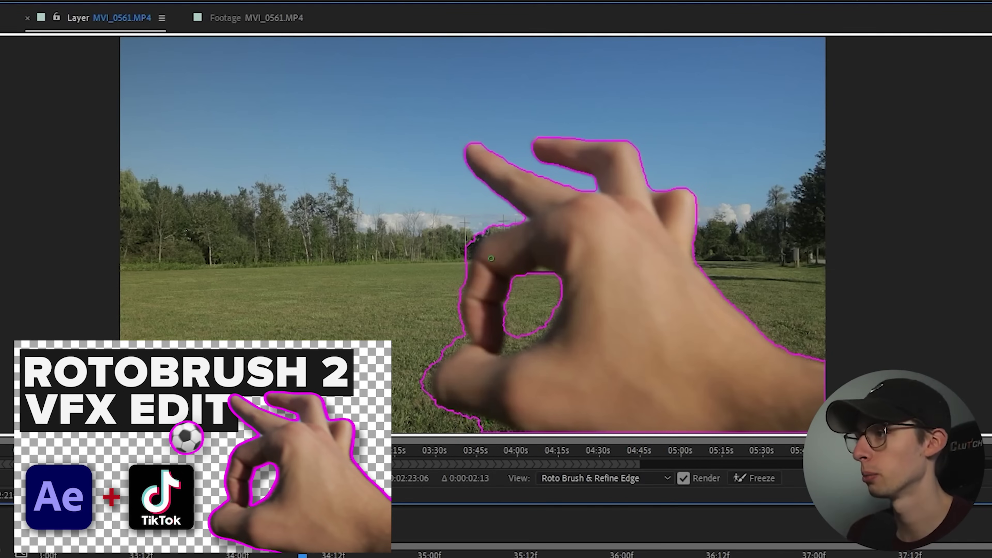
- Alt-drag the Roto Brush along the index finger's edge to subtract the stray background
{"action": "left_click_drag", "start_coordinate": [517, 220], "coordinate": [507, 224]}
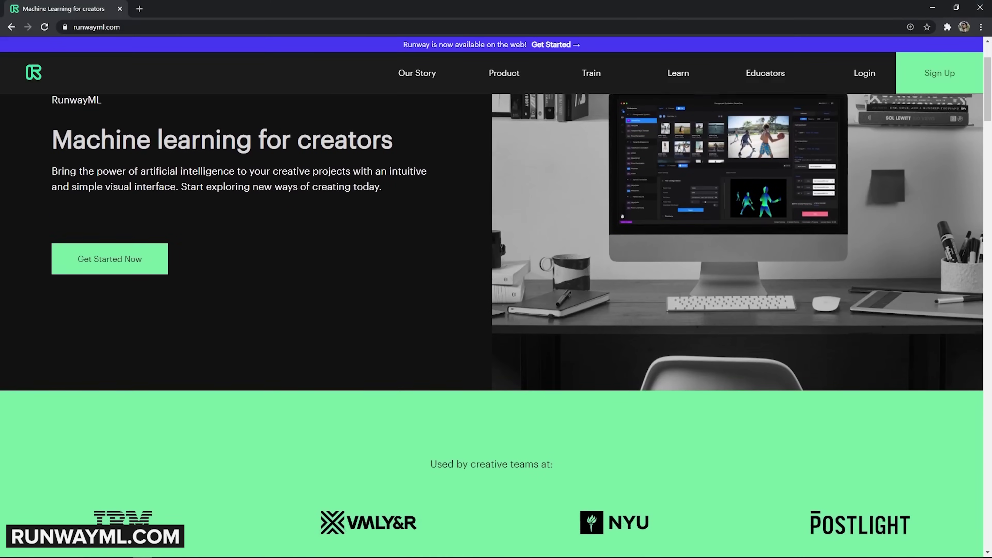
- Scroll down through the runwayml.com landing page
{"action": "scroll", "coordinate": [492, 289], "scroll_direction": "down", "scroll_amount": 3}
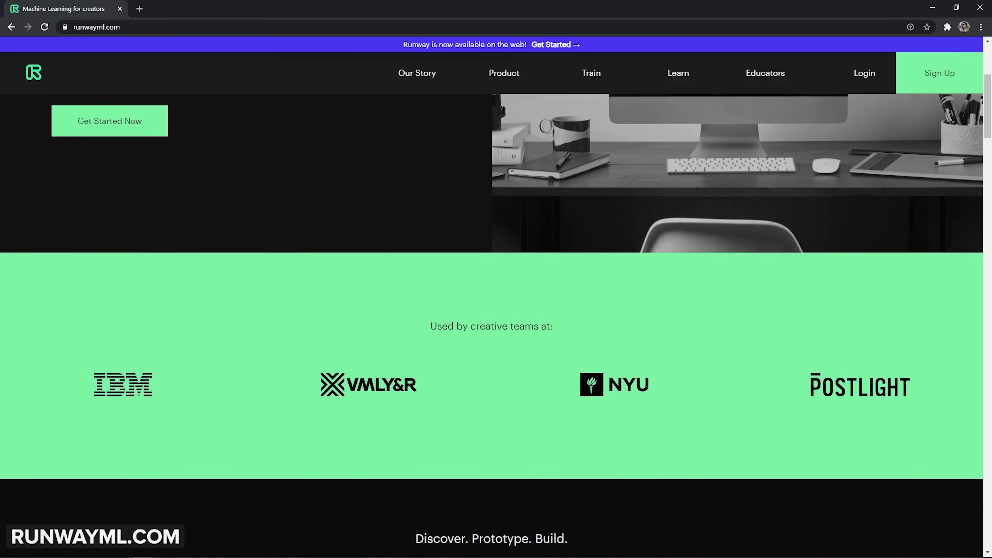
{"action": "scroll", "coordinate": [492, 289], "scroll_direction": "down", "scroll_amount": 3}
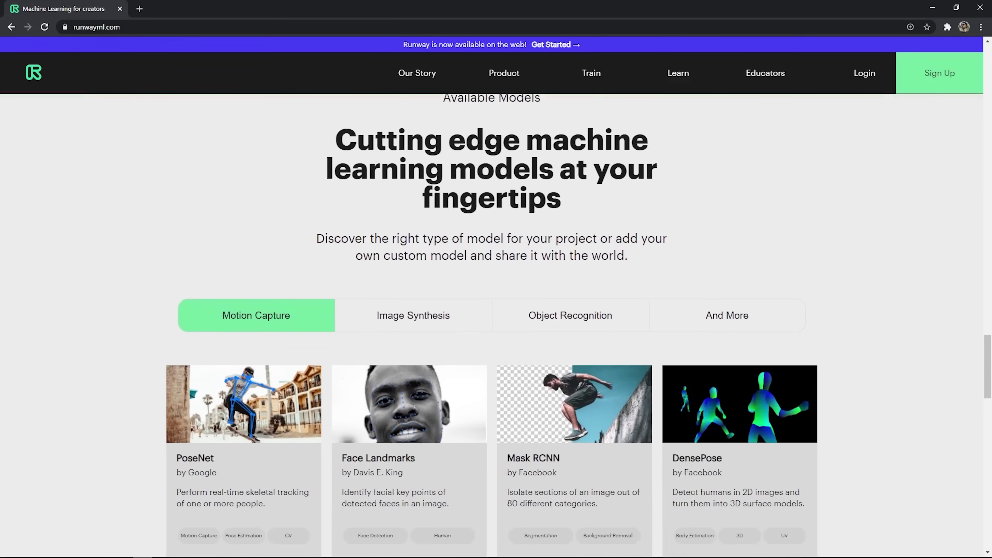
{"action": "scroll", "coordinate": [492, 324], "scroll_direction": "down", "scroll_amount": 3}
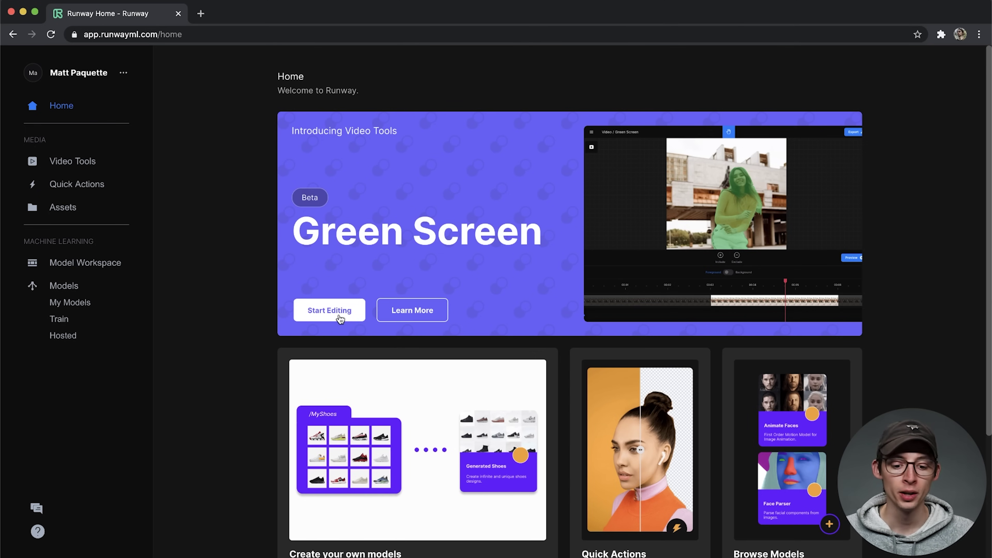
{"action": "left_click", "coordinate": [329, 310]}
- Drag the joyful-male-walking clip from the asset list into the Green Screen editor's drop zone
{"action": "scroll", "coordinate": [228, 211], "scroll_direction": "down", "scroll_amount": 10}
{"action": "scroll", "coordinate": [229, 213], "scroll_direction": "up", "scroll_amount": 5}
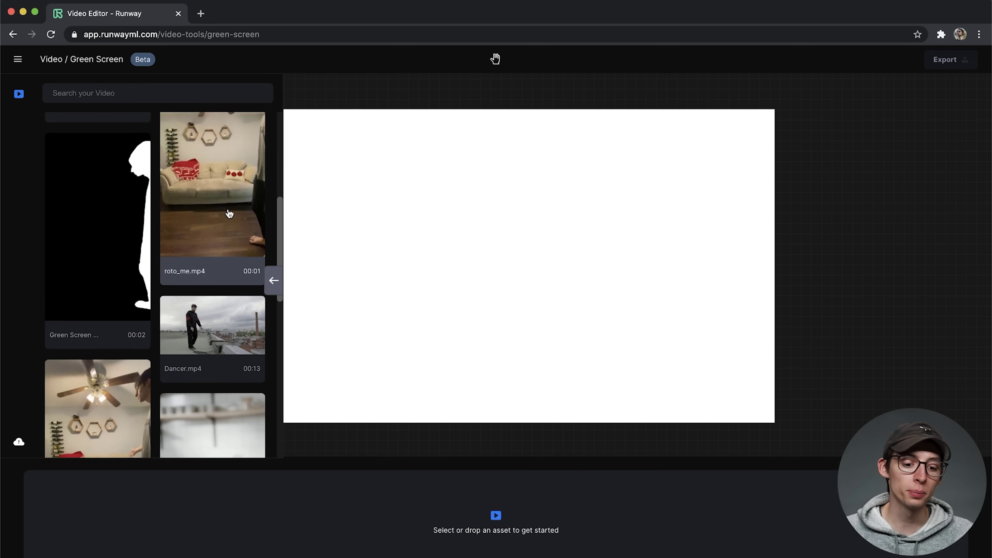
{"action": "scroll", "coordinate": [230, 213], "scroll_direction": "down", "scroll_amount": 5}
{"action": "scroll", "coordinate": [229, 210], "scroll_direction": "up", "scroll_amount": 10}
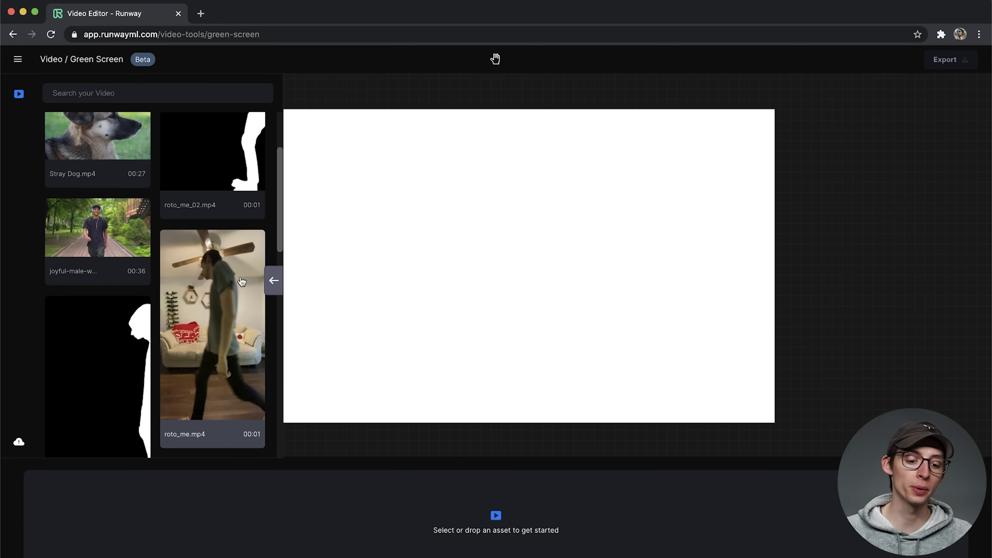
{"action": "scroll", "coordinate": [244, 269], "scroll_direction": "up", "scroll_amount": 3}
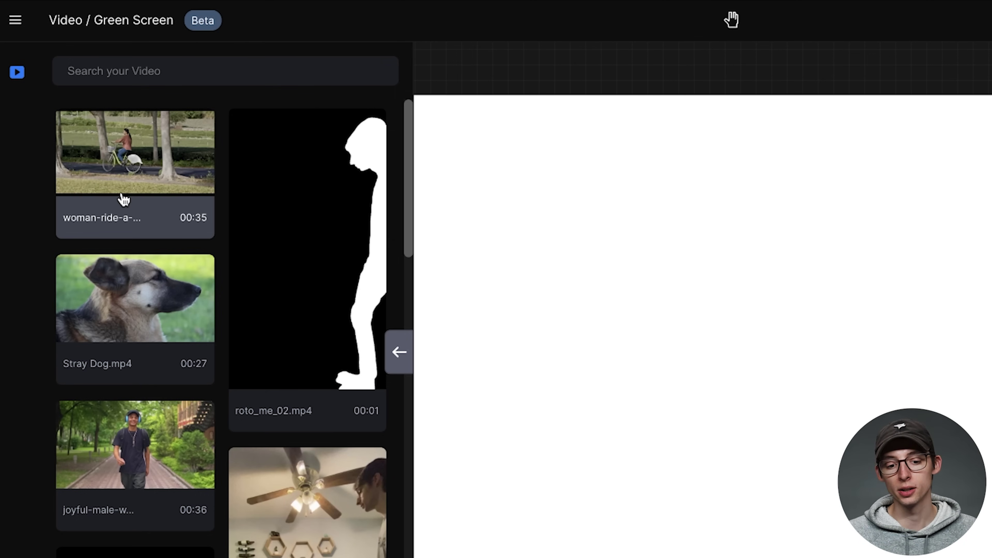
{"action": "left_click_drag", "start_coordinate": [123, 199], "coordinate": [465, 528]}
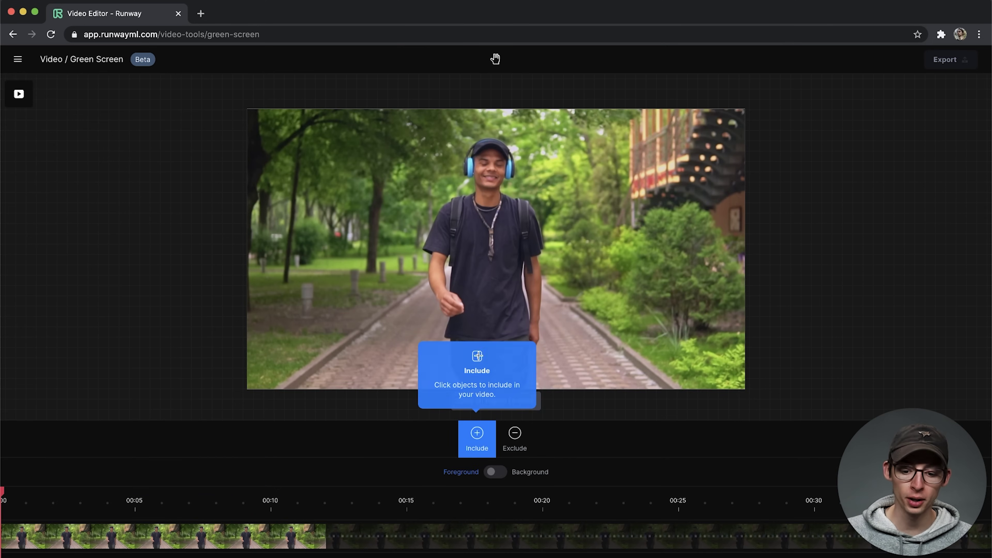
- Include the walking man, switch to Exclude, track his mask, and refine it at the chest
{"action": "left_click", "coordinate": [487, 256]}
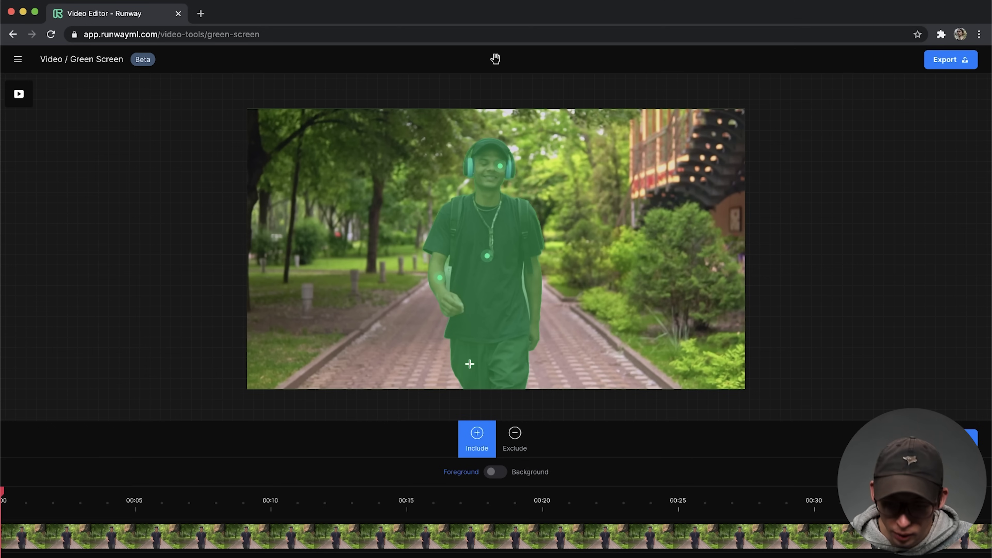
{"action": "left_click", "coordinate": [514, 436]}
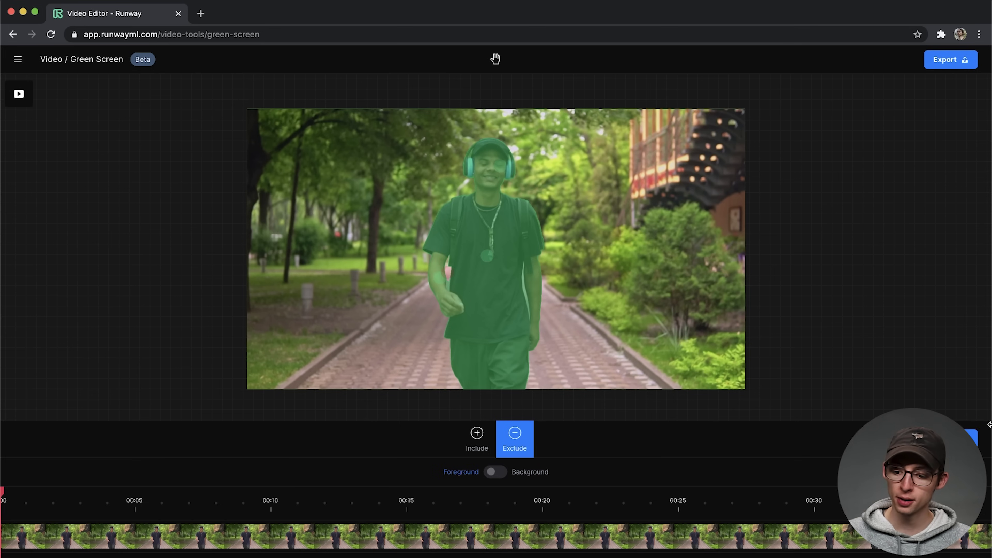
{"action": "left_click", "coordinate": [495, 266]}
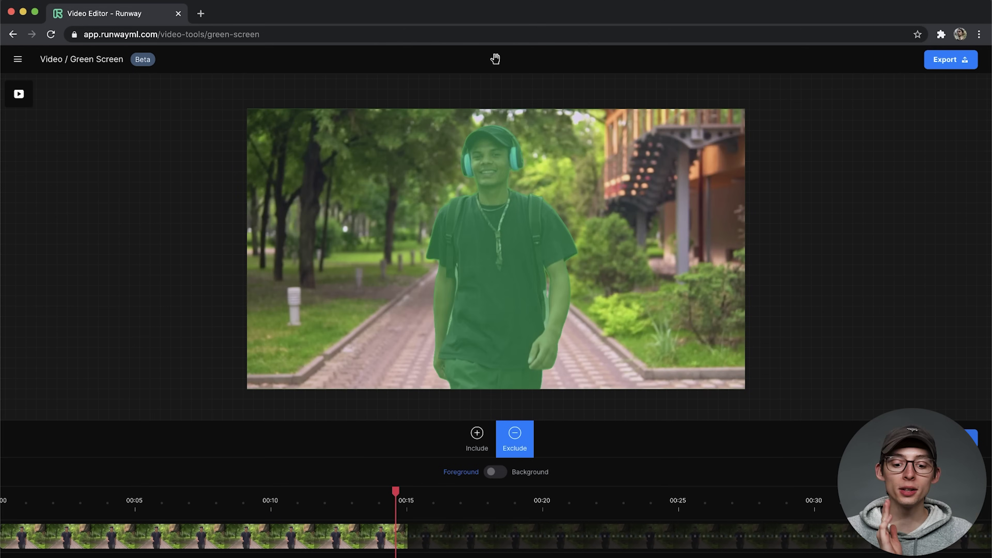
{"action": "left_click", "coordinate": [496, 266]}
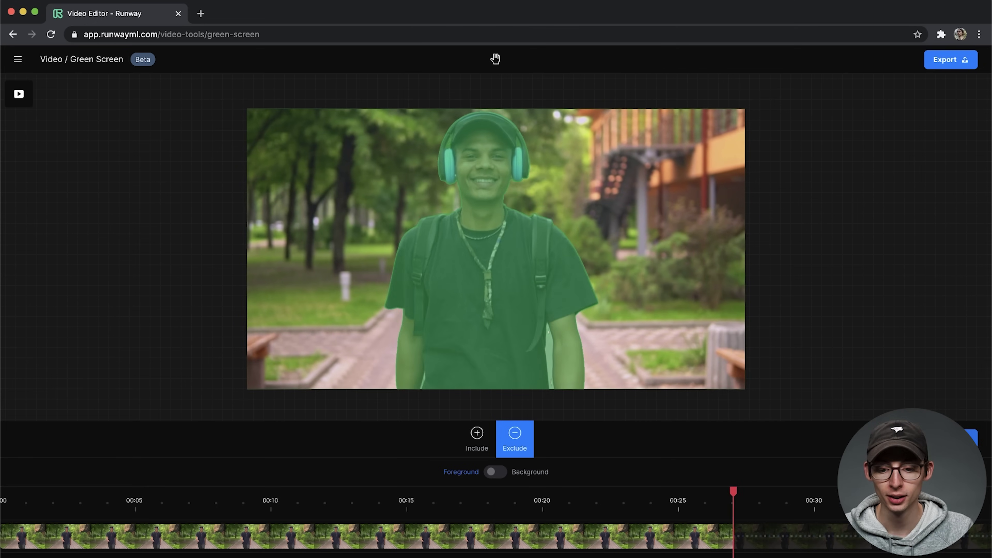
- Preview the man over solid green at about 00:14 and open the export settings
{"action": "left_click", "coordinate": [495, 473]}
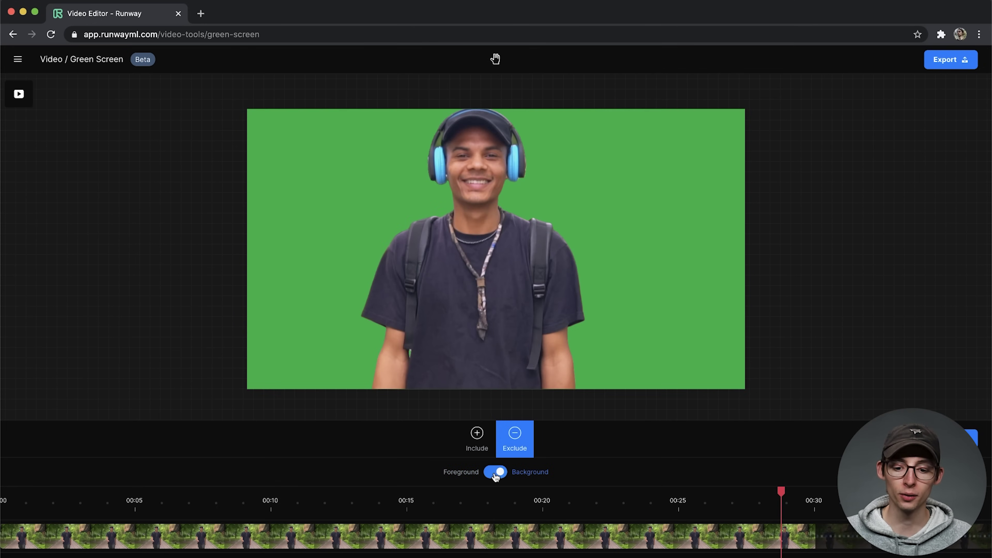
{"action": "left_click_drag", "start_coordinate": [786, 511], "coordinate": [478, 508]}
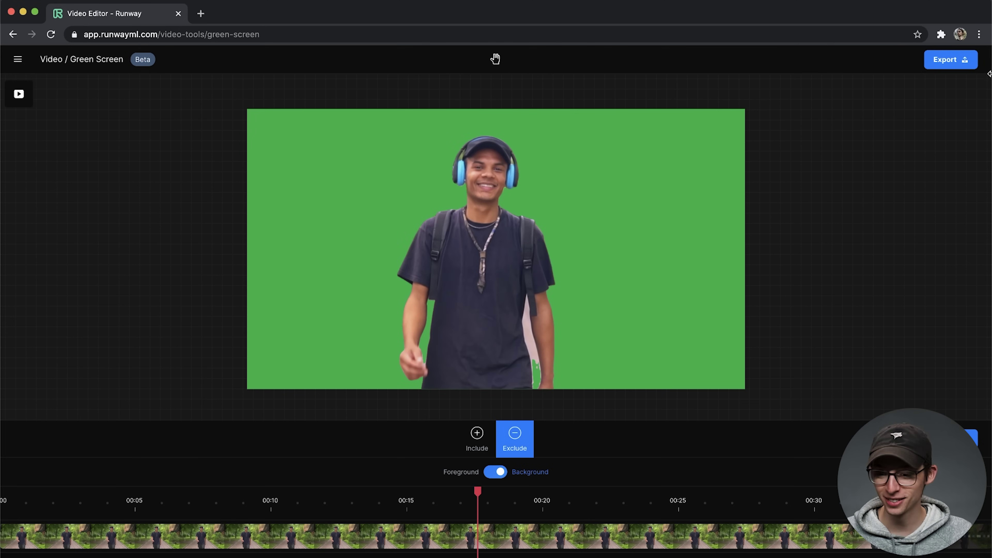
{"action": "left_click", "coordinate": [951, 60]}
- Try white, water and galaxy backgrounds, previewing around 00:03–00:05
{"action": "left_click", "coordinate": [889, 208]}
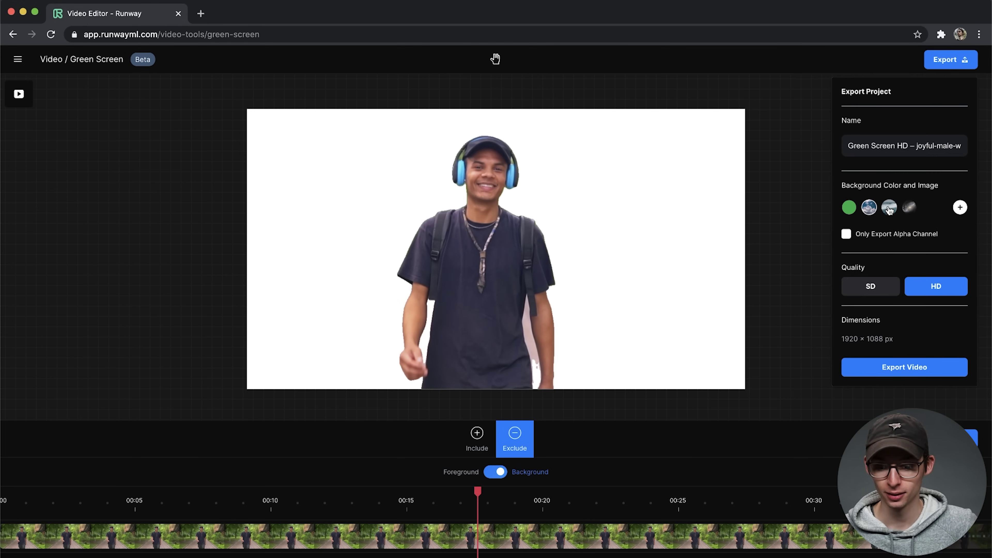
{"action": "left_click", "coordinate": [890, 209]}
{"action": "left_click", "coordinate": [909, 207]}
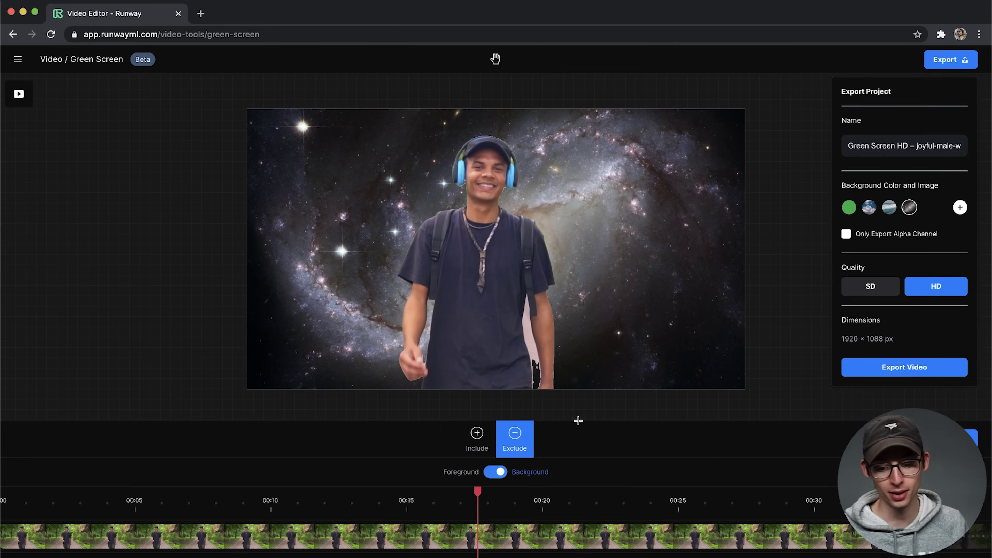
{"action": "left_click_drag", "start_coordinate": [465, 501], "coordinate": [83, 500]}
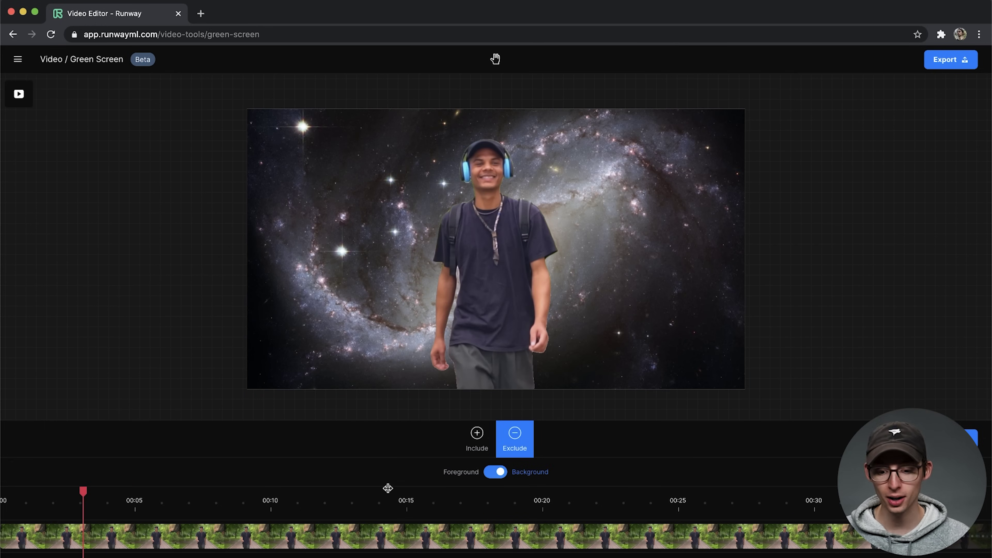
{"action": "left_click", "coordinate": [116, 502]}
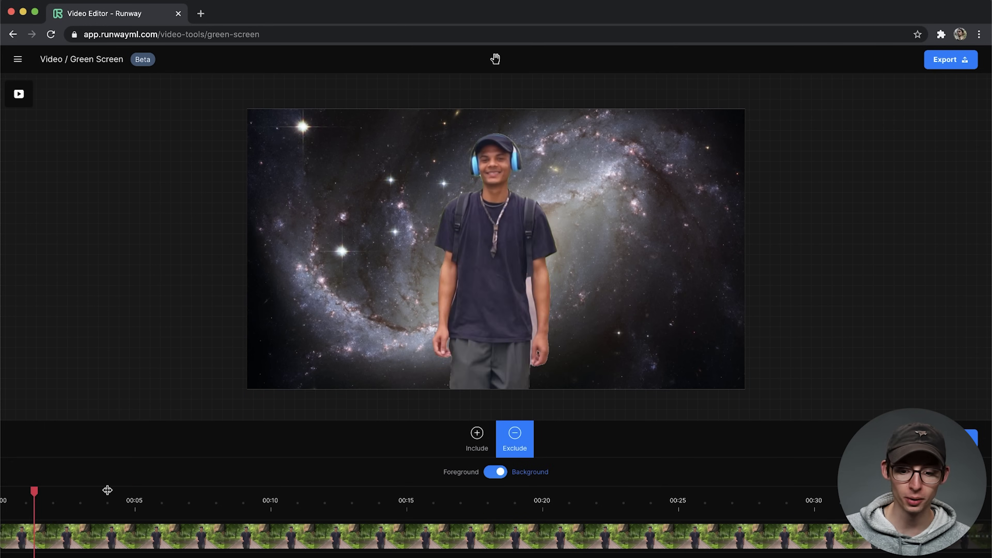
- Switch export to alpha matte only and preview the matte from 00:02 to 00:15
{"action": "left_click", "coordinate": [964, 62]}
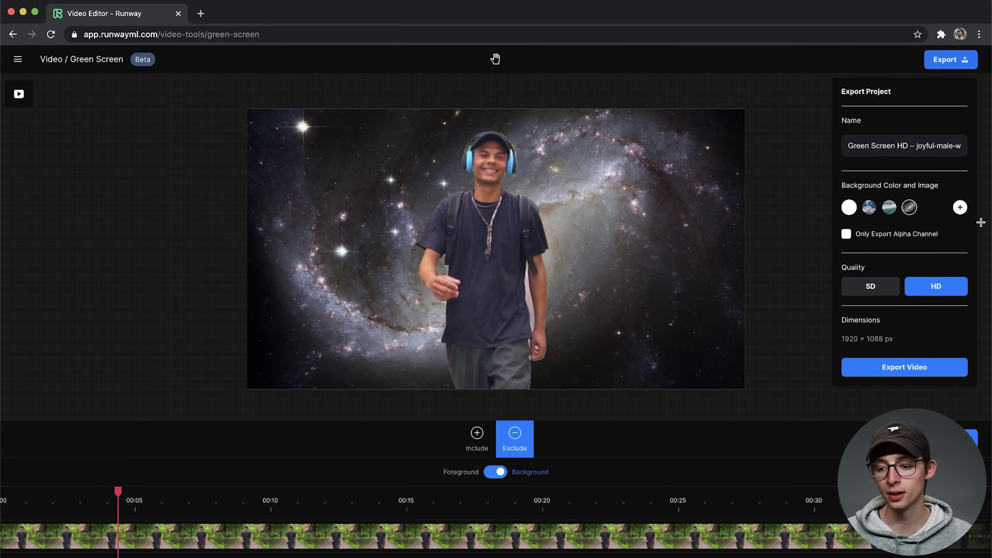
{"action": "left_click", "coordinate": [855, 237]}
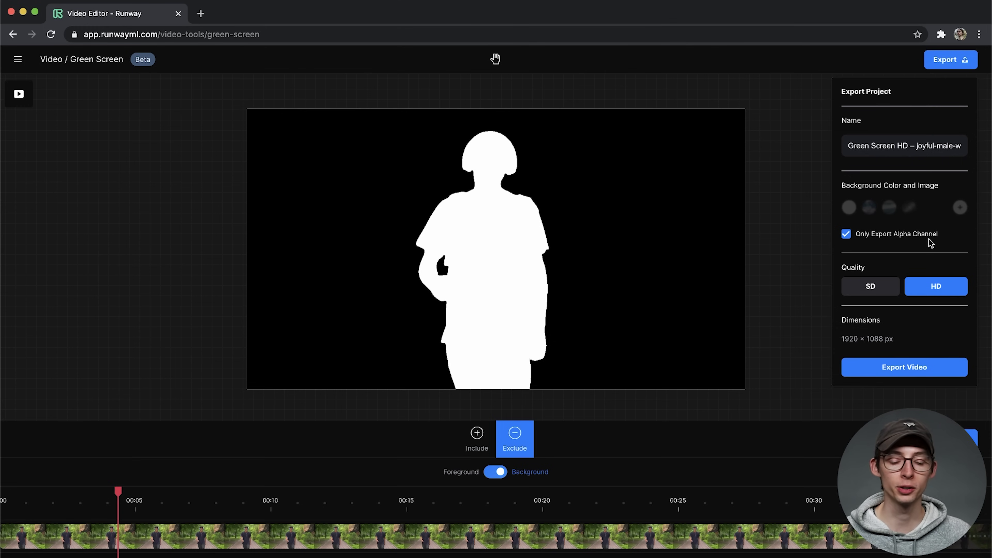
{"action": "left_click", "coordinate": [64, 495]}
{"action": "left_click_drag", "start_coordinate": [63, 493], "coordinate": [103, 504]}
- Turn off alpha-only export, restore the green background, and check frames around 00:07
{"action": "left_click", "coordinate": [959, 63]}
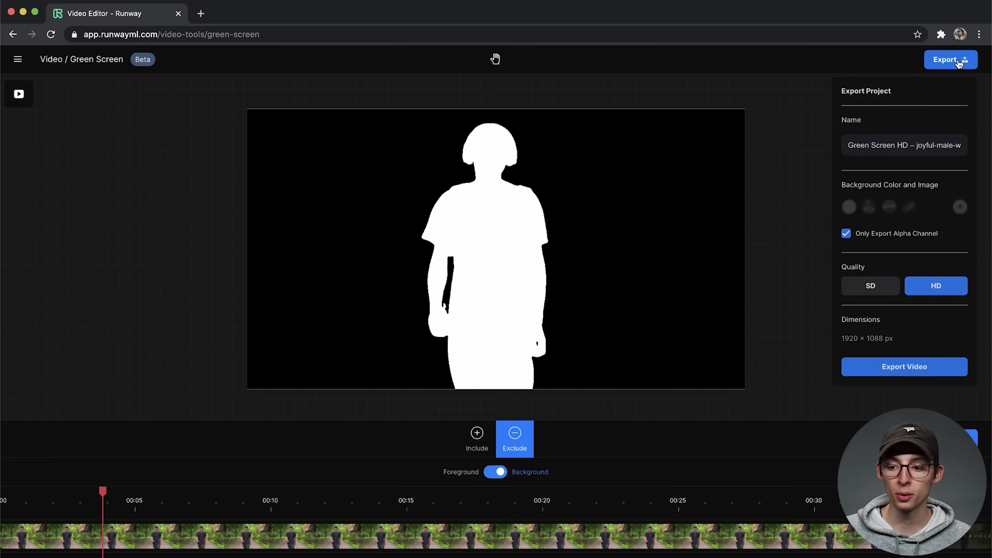
{"action": "left_click", "coordinate": [846, 233]}
{"action": "left_click", "coordinate": [850, 208]}
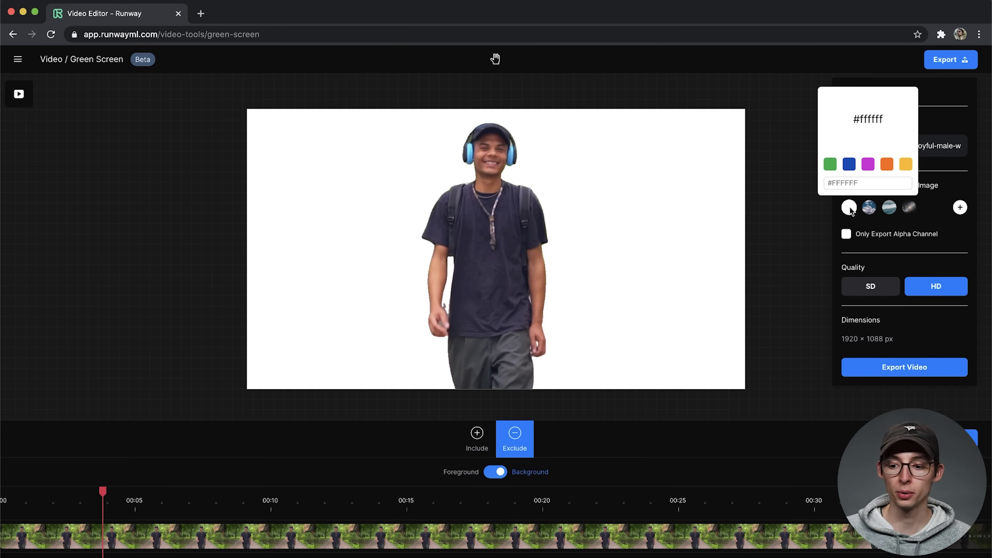
{"action": "left_click", "coordinate": [830, 164]}
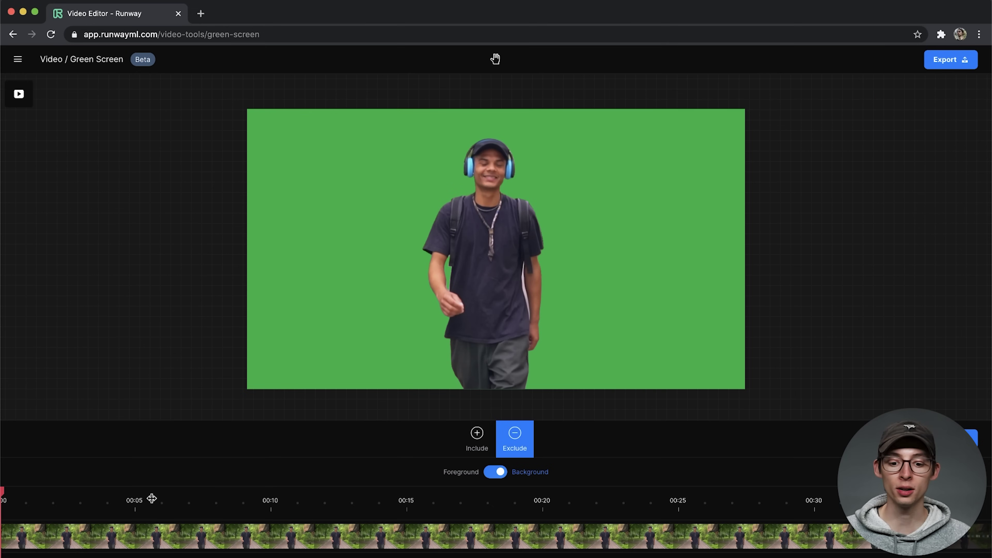
{"action": "left_click", "coordinate": [199, 510]}
{"action": "left_click_drag", "start_coordinate": [200, 511], "coordinate": [206, 511]}
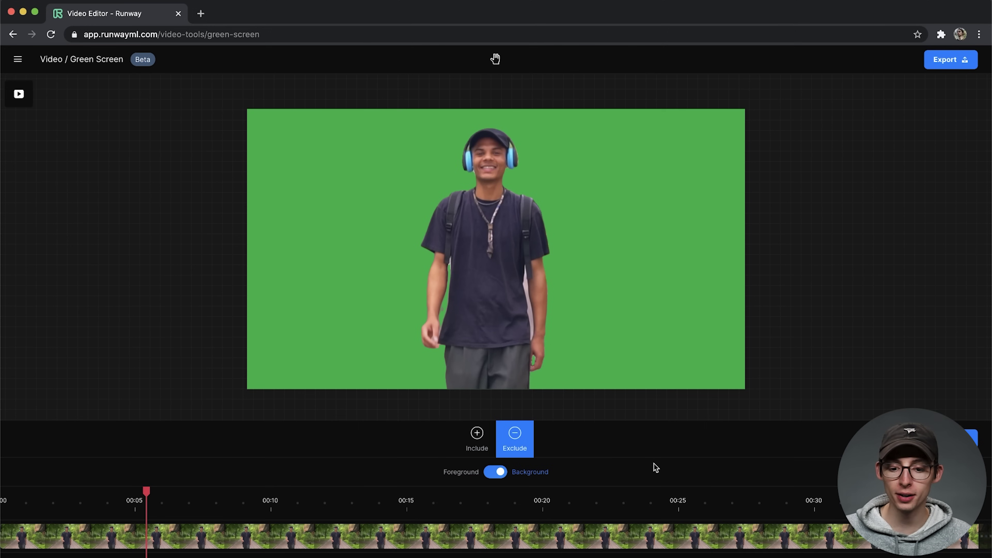
- Clear the composition, load Stray Dog.mp4, and mask the dog from 00:00 over green
{"action": "left_click", "coordinate": [18, 59]}
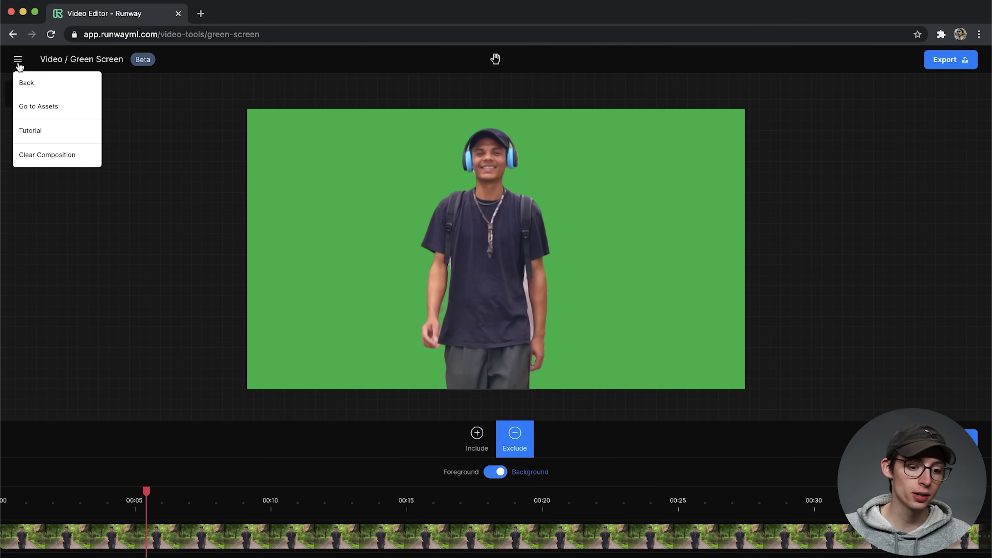
{"action": "left_click", "coordinate": [59, 159]}
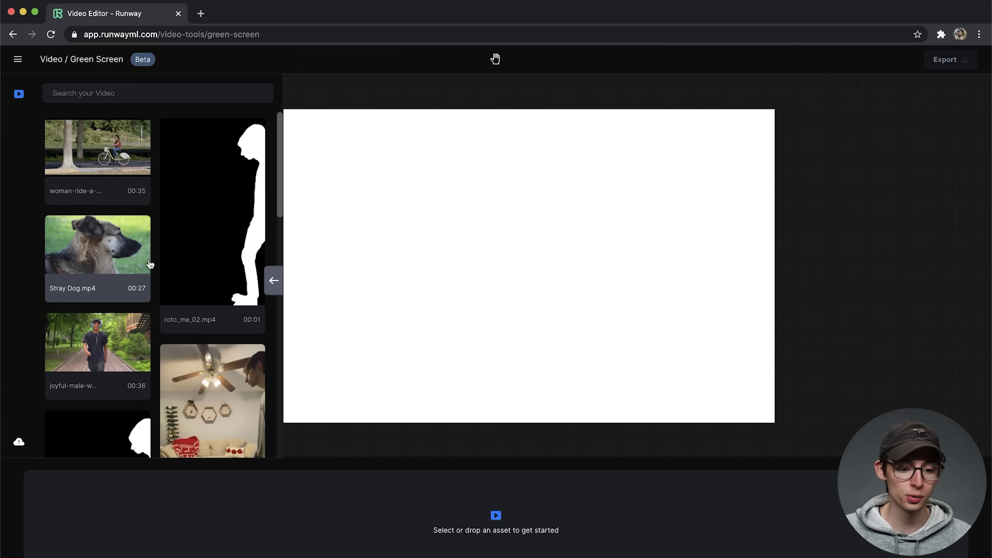
{"action": "left_click", "coordinate": [100, 247]}
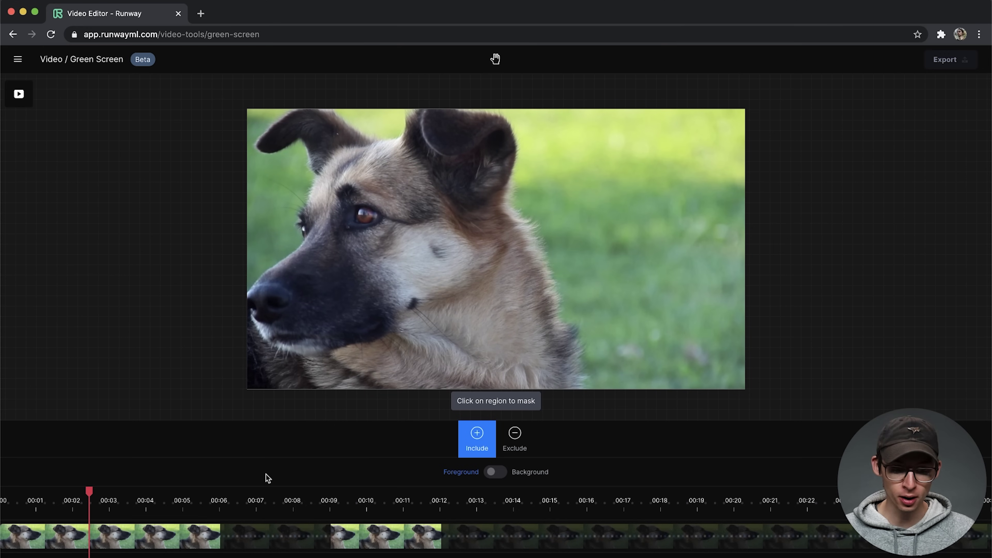
{"action": "left_click_drag", "start_coordinate": [46, 496], "coordinate": [2, 496]}
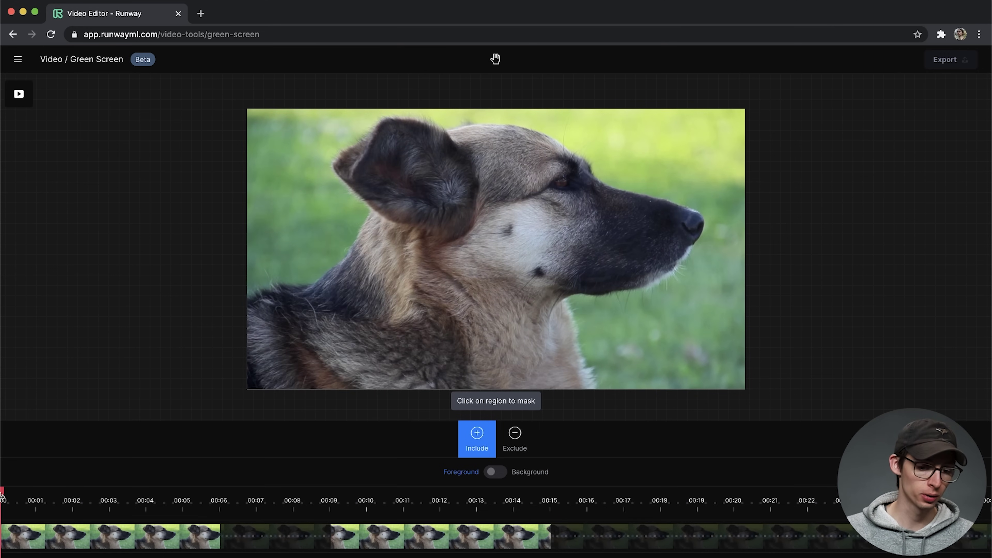
{"action": "left_click", "coordinate": [505, 253]}
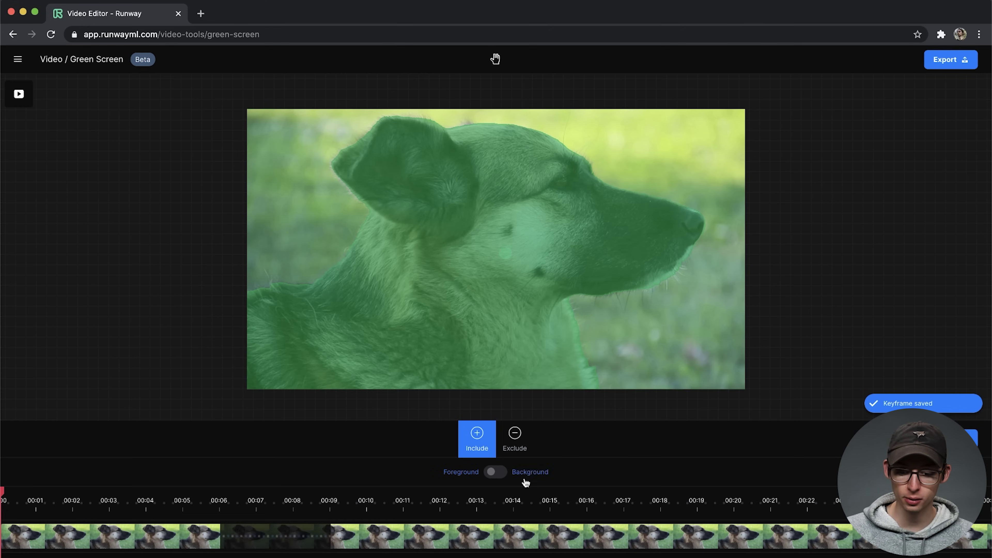
{"action": "left_click", "coordinate": [496, 473]}
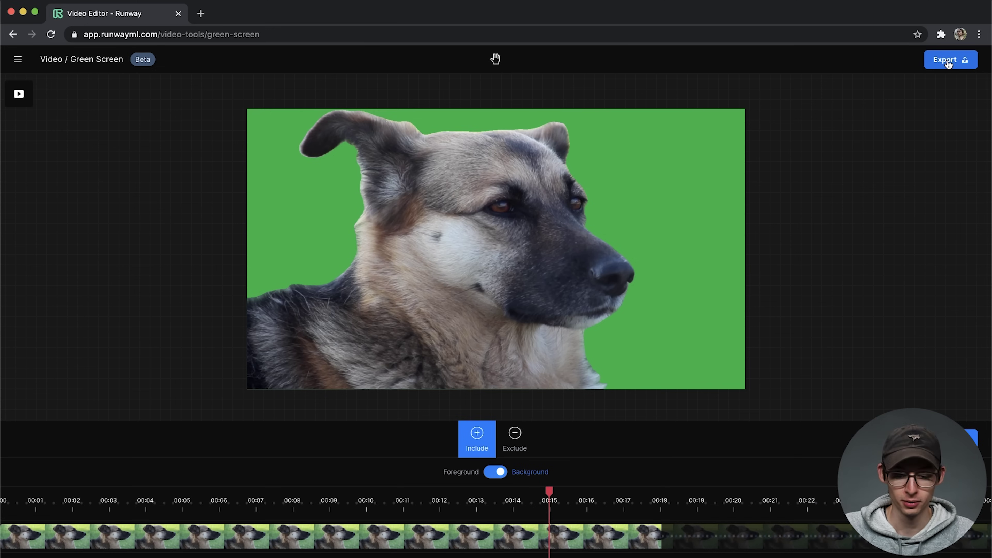
- Scrub the dog mask ahead to 00:18 and 00:22, then jump back to 00:02
{"action": "left_click_drag", "start_coordinate": [550, 493], "coordinate": [661, 496]}
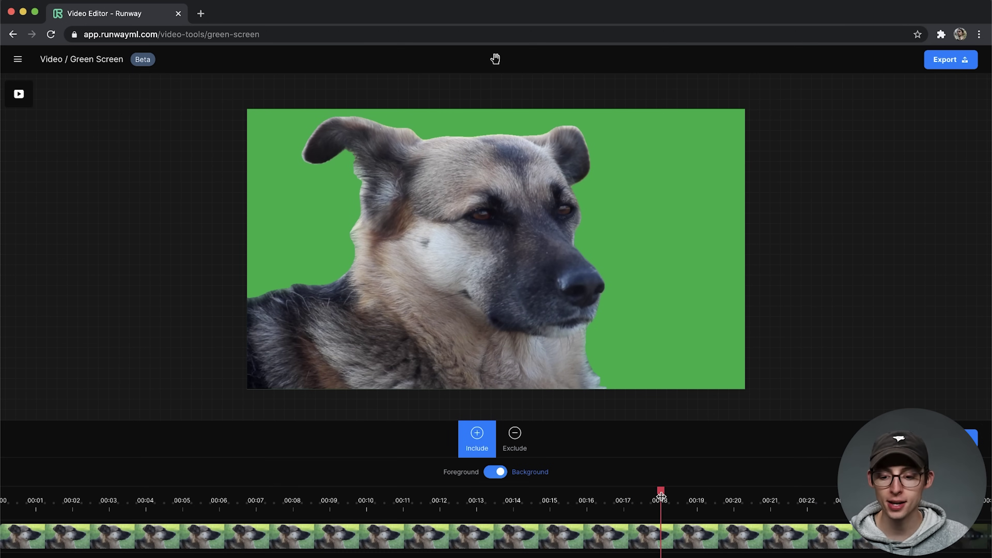
{"action": "left_click_drag", "start_coordinate": [660, 496], "coordinate": [803, 496]}
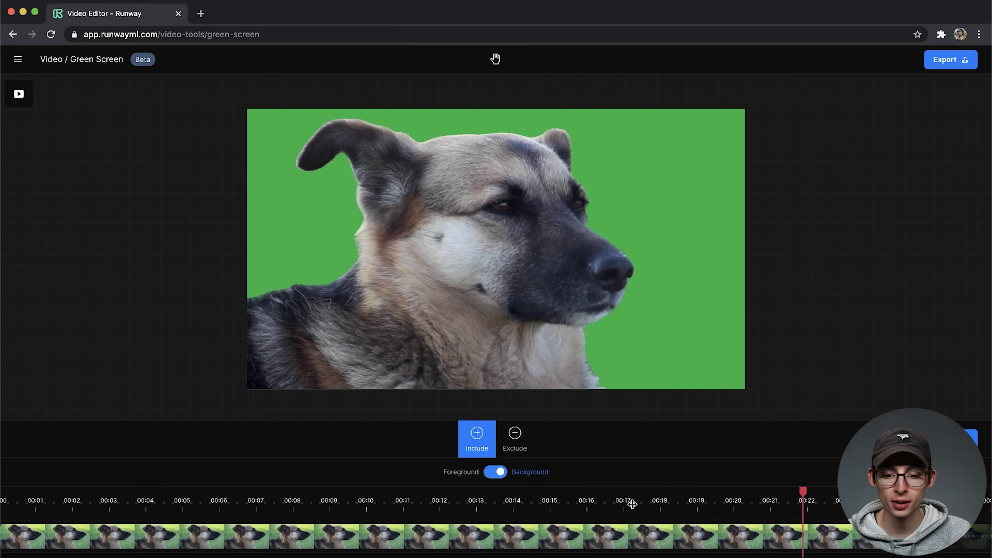
{"action": "left_click", "coordinate": [66, 502]}
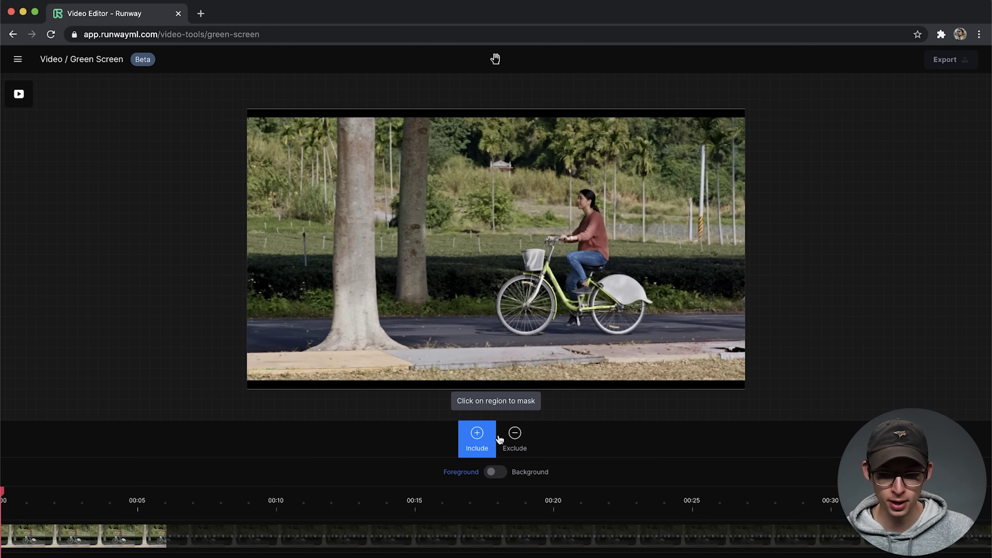
- Include the woman cyclist, her body and the bike basket in the mask
{"action": "left_click", "coordinate": [591, 237]}
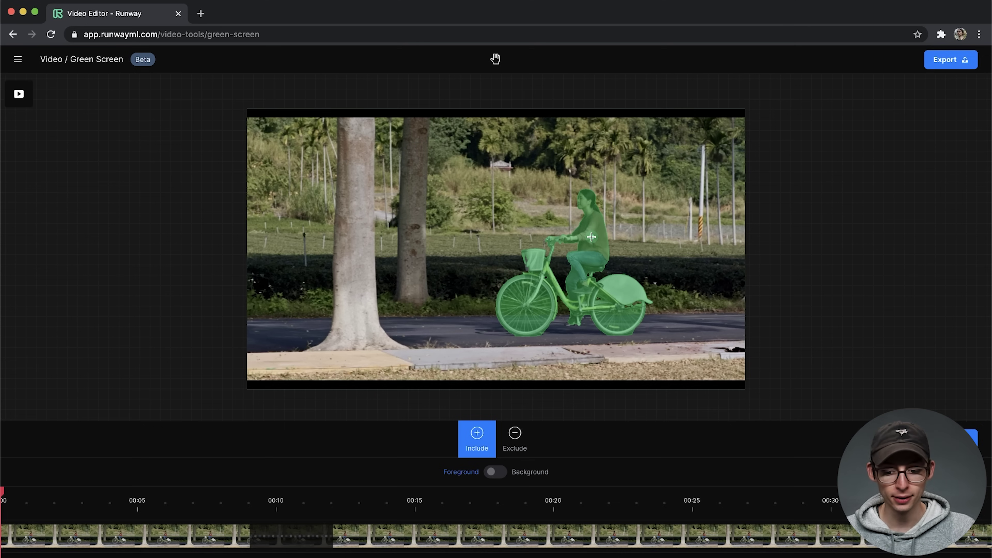
{"action": "left_click", "coordinate": [591, 237]}
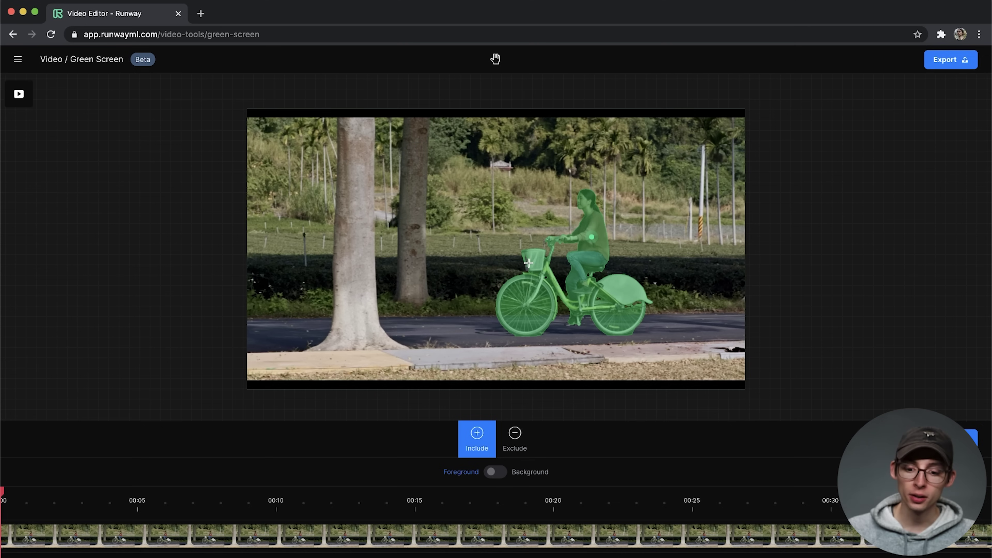
{"action": "left_click", "coordinate": [529, 259]}
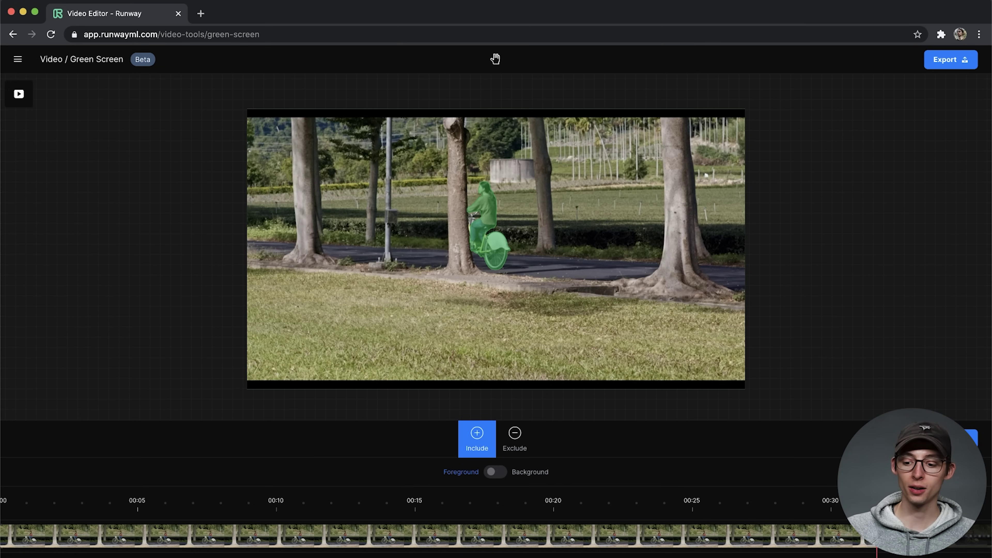
- Re-mark the cyclist at about 00:28 to re-track, then return to 00:00
{"action": "left_click_drag", "start_coordinate": [661, 511], "coordinate": [797, 508]}
{"action": "left_click", "coordinate": [491, 211]}
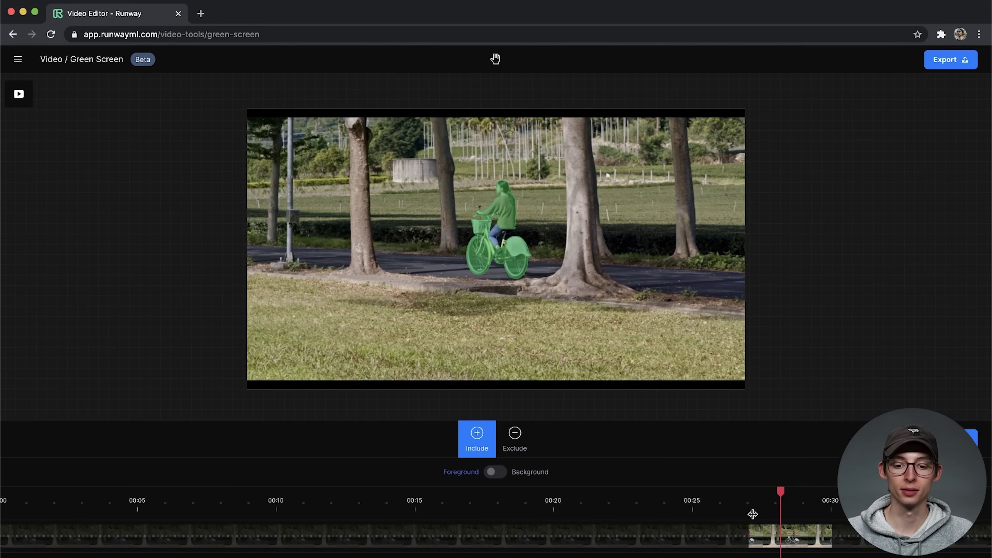
{"action": "left_click_drag", "start_coordinate": [768, 512], "coordinate": [2, 486]}
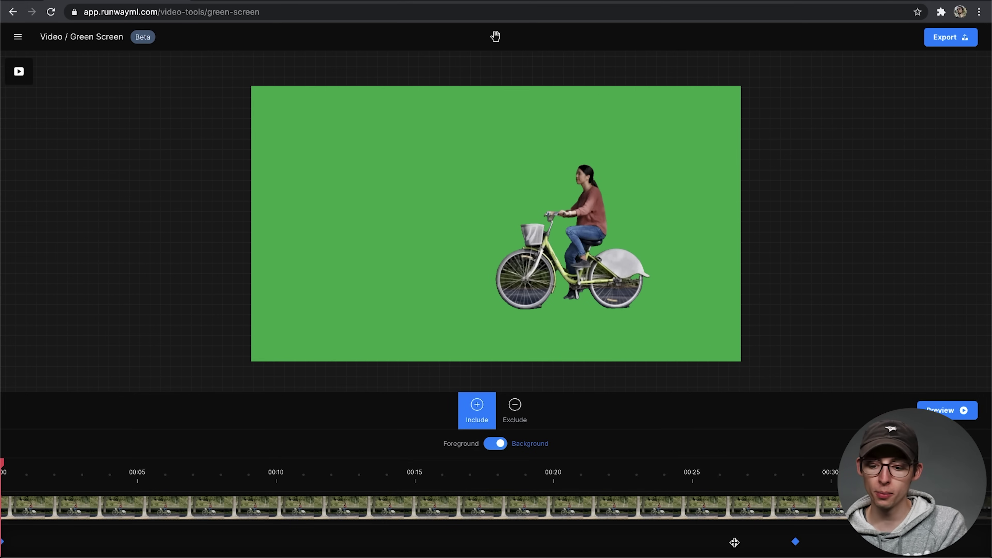
{"action": "left_click_drag", "start_coordinate": [16, 464], "coordinate": [120, 476]}
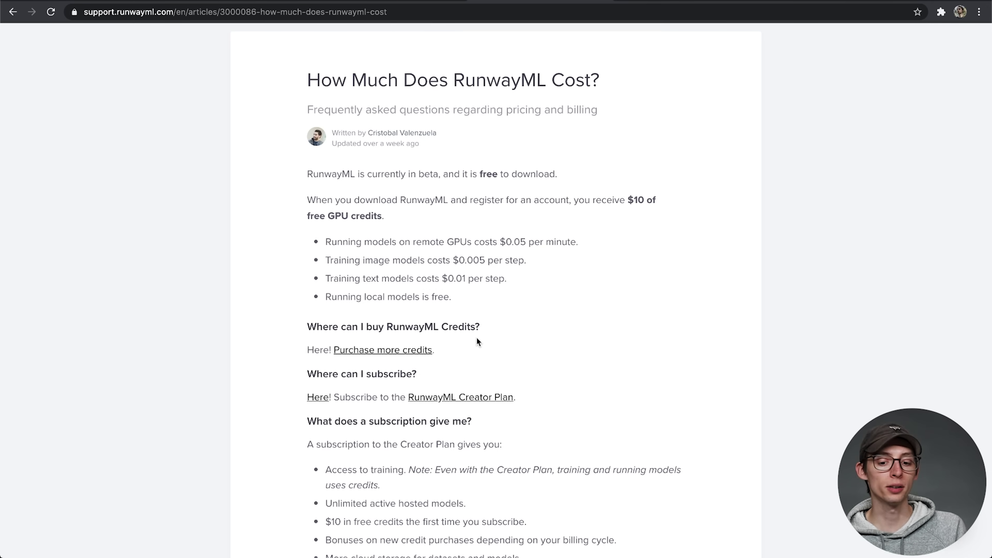
- Scroll the 'How Much Does RunwayML Cost?' article to its subscription pricing and billing cycles
{"action": "scroll", "coordinate": [476, 337], "scroll_direction": "down", "scroll_amount": 7}
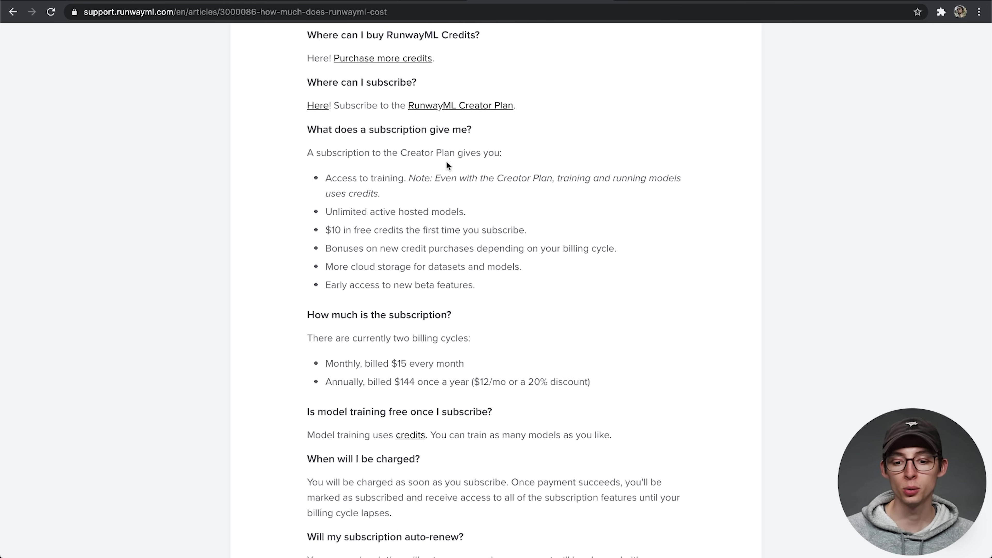
{"action": "scroll", "coordinate": [449, 176], "scroll_direction": "up", "scroll_amount": 1}
{"action": "scroll", "coordinate": [452, 194], "scroll_direction": "up", "scroll_amount": 5}
{"action": "scroll", "coordinate": [452, 194], "scroll_direction": "down", "scroll_amount": 6}
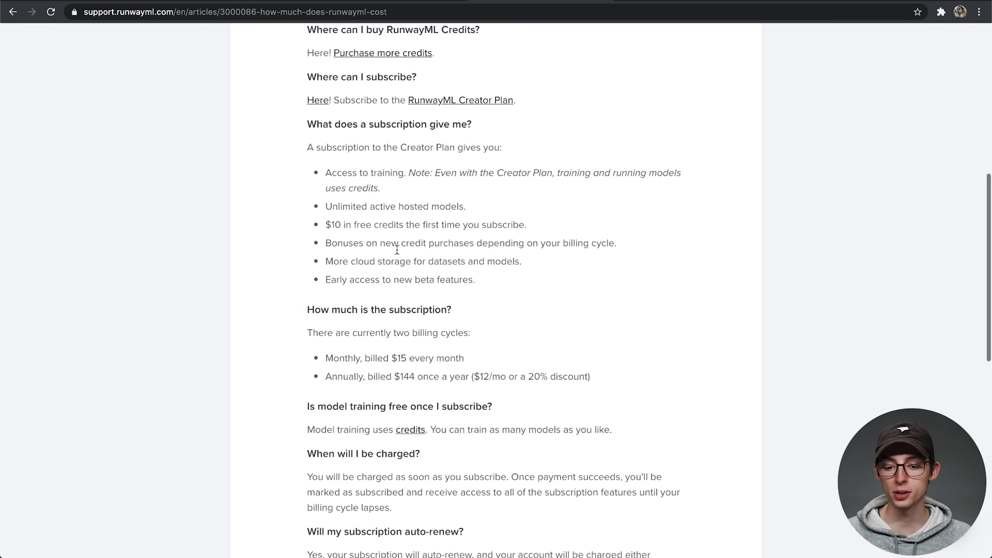
{"action": "scroll", "coordinate": [409, 304], "scroll_direction": "down", "scroll_amount": 3}
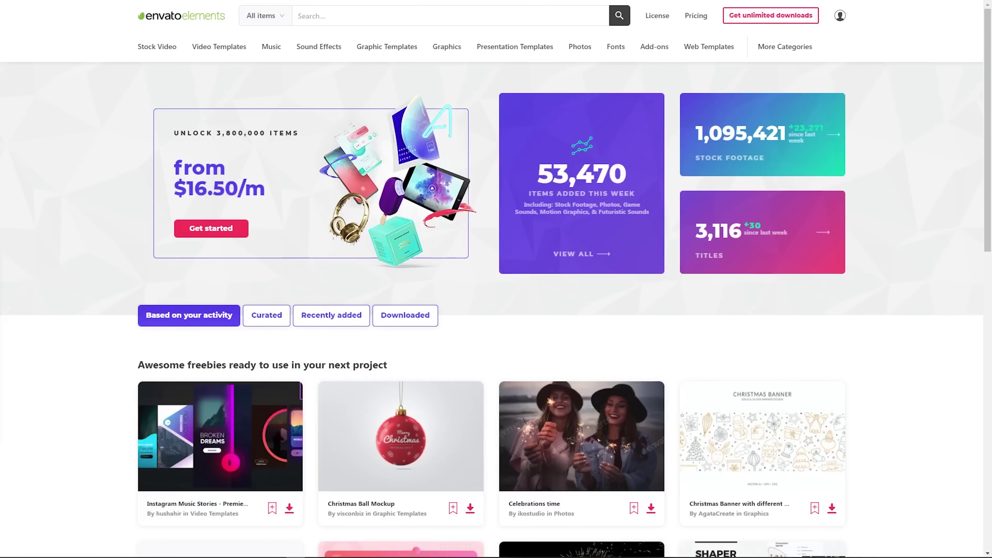
- Scroll down the Envato Elements homepage past the $16.50/m offer to the free items list
{"action": "scroll", "coordinate": [496, 279], "scroll_direction": "down", "scroll_amount": 2}
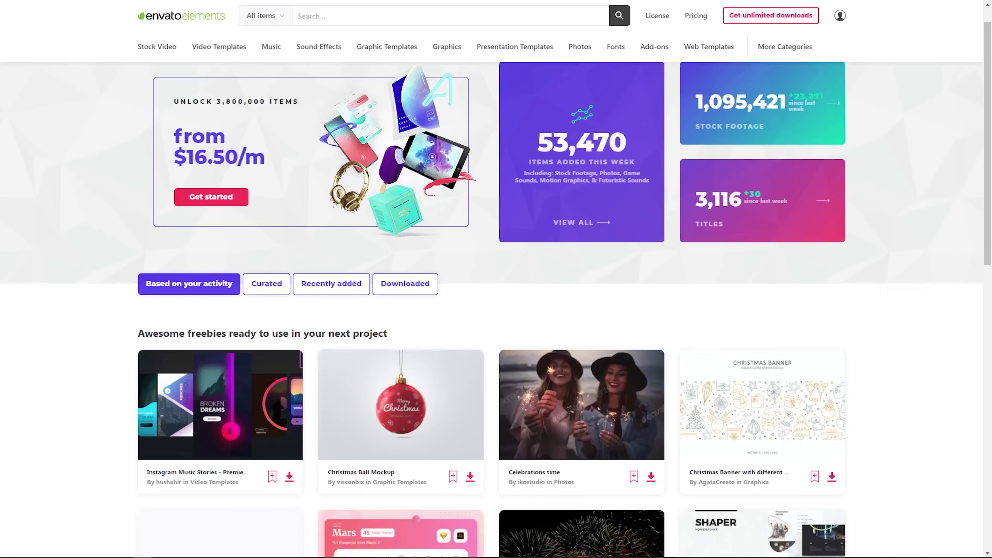
{"action": "scroll", "coordinate": [496, 279], "scroll_direction": "down", "scroll_amount": 2}
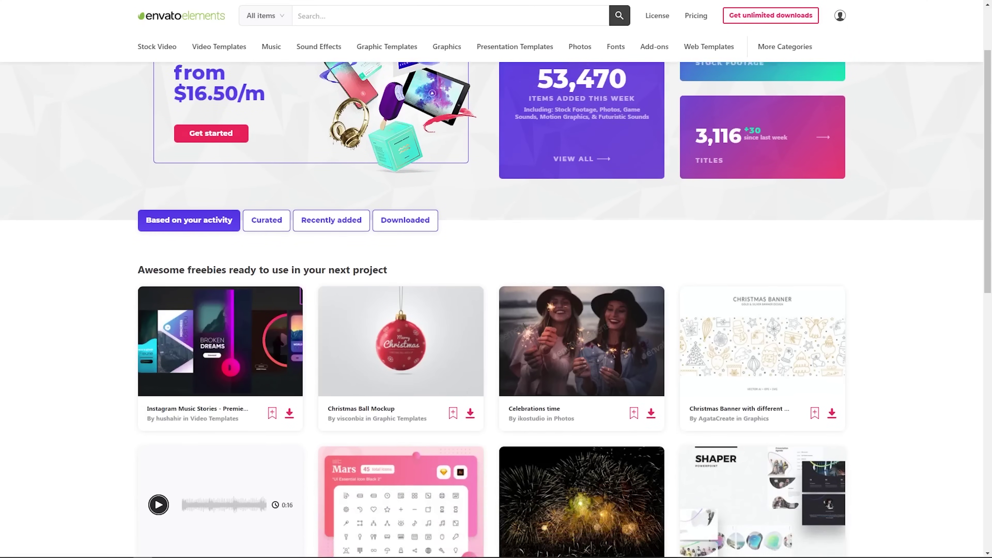
{"action": "scroll", "coordinate": [496, 279], "scroll_direction": "down", "scroll_amount": 2}
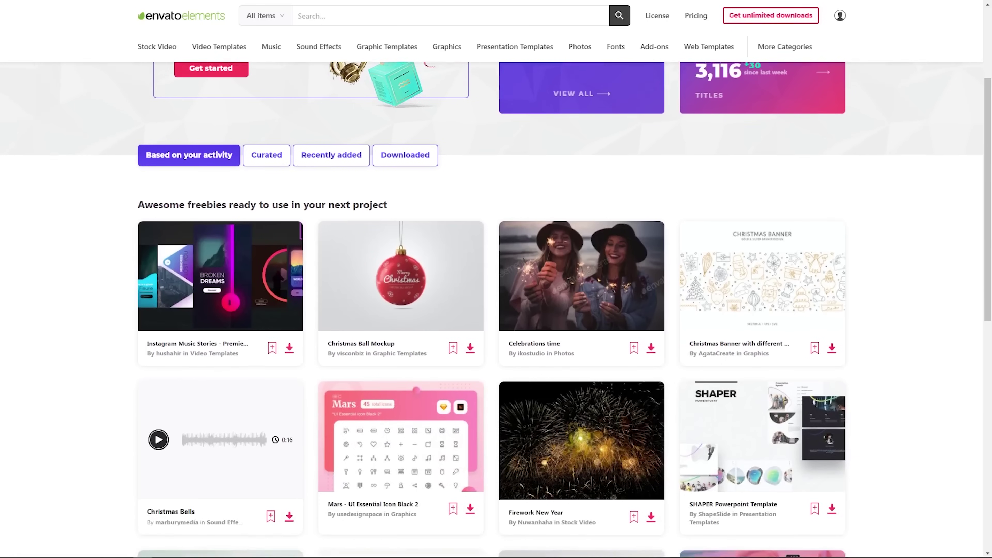
{"action": "scroll", "coordinate": [496, 279], "scroll_direction": "down", "scroll_amount": 3}
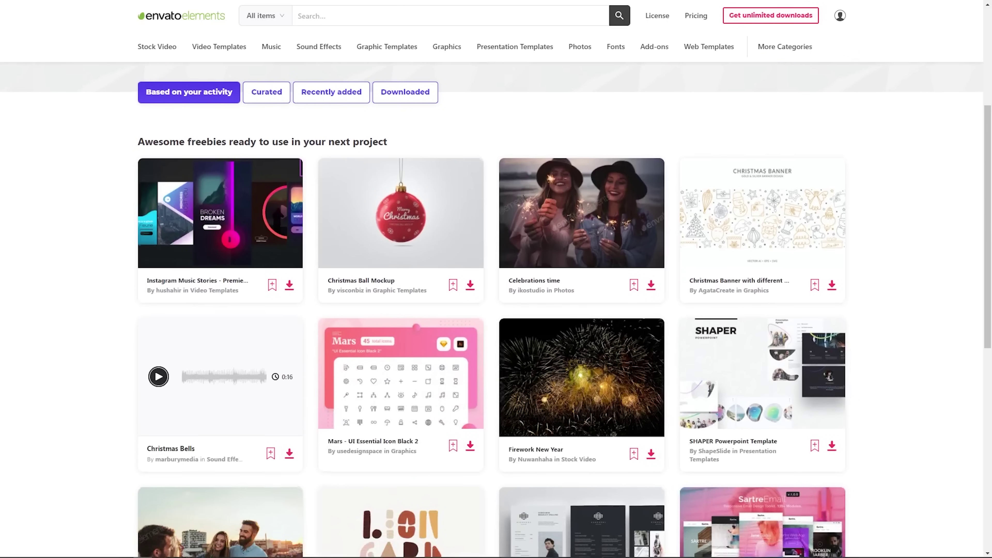